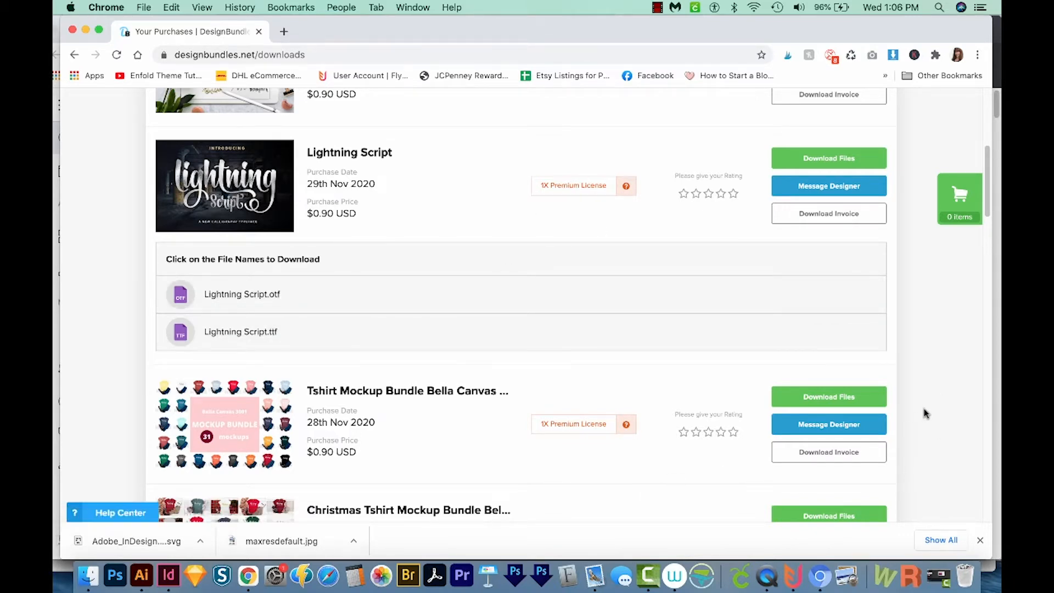
- Open the Plus purchases page and download the Christmas Trees Bundle file christmas tree.zip
scroll(920, 419, up, 6)
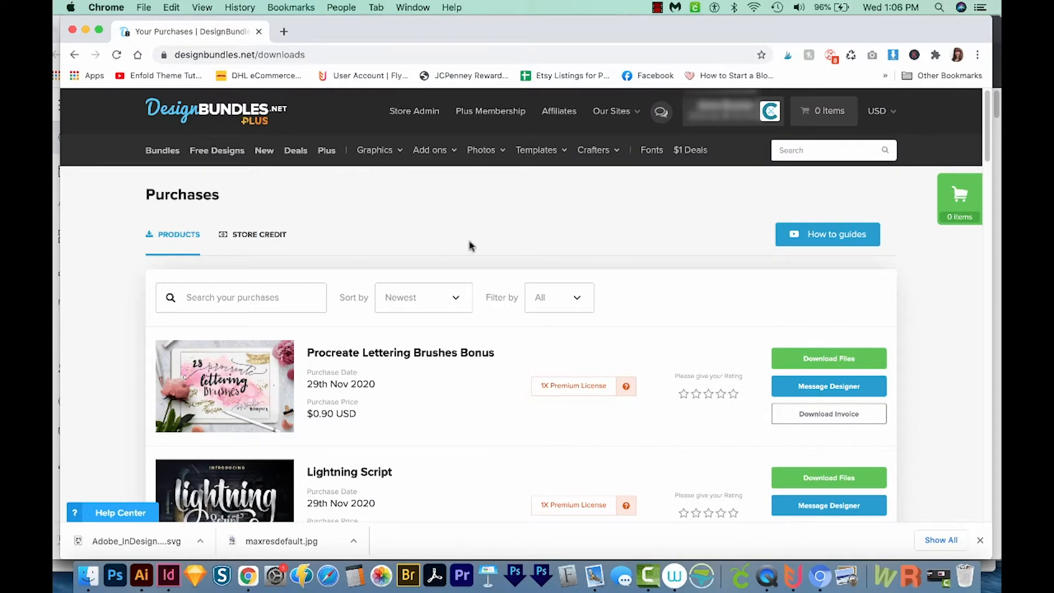
click(326, 152)
scroll(693, 459, down, 12)
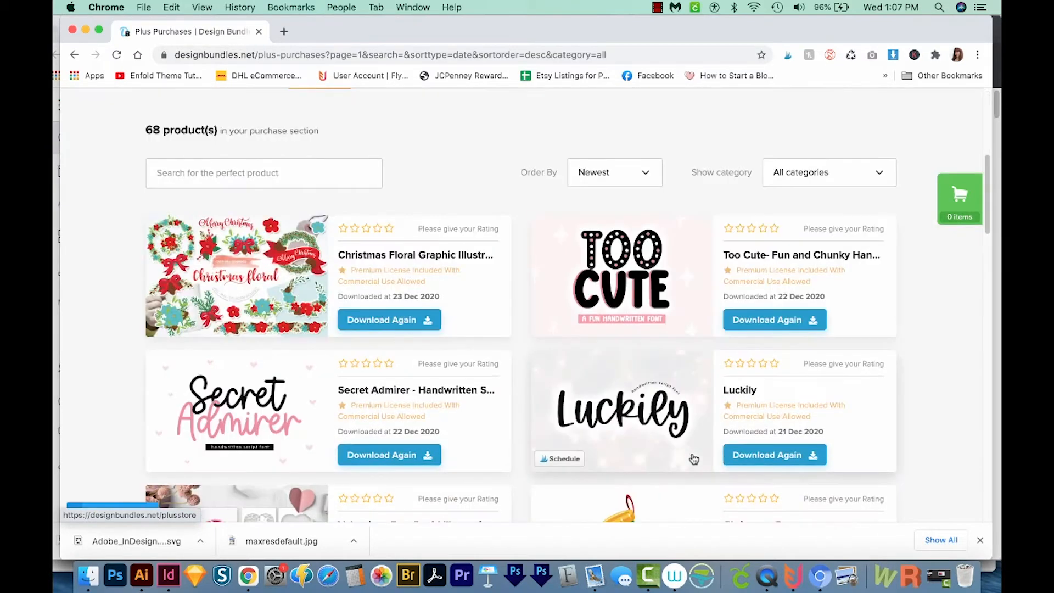
scroll(693, 459, down, 5)
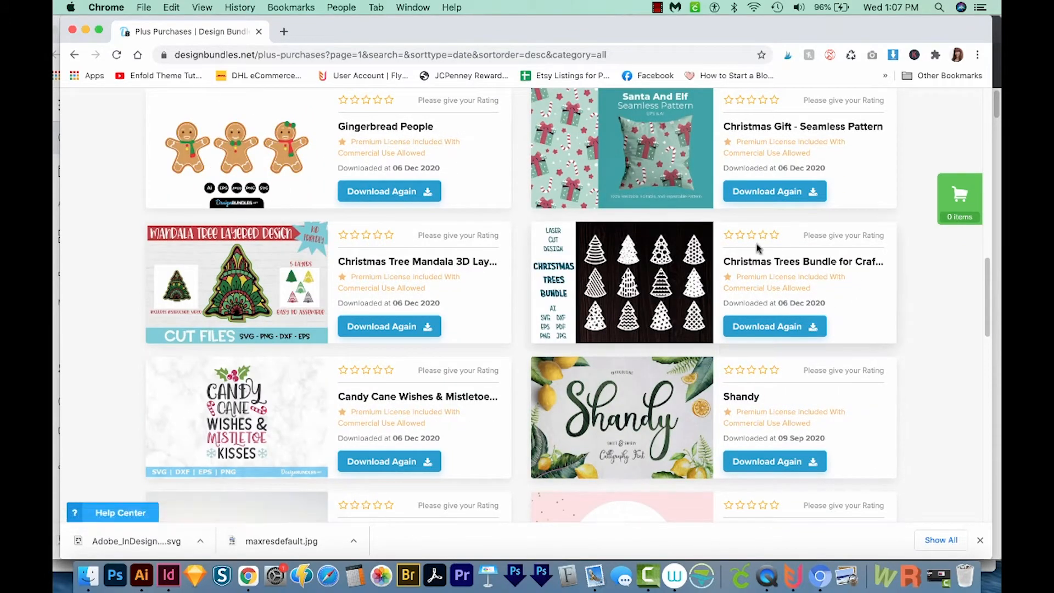
click(789, 329)
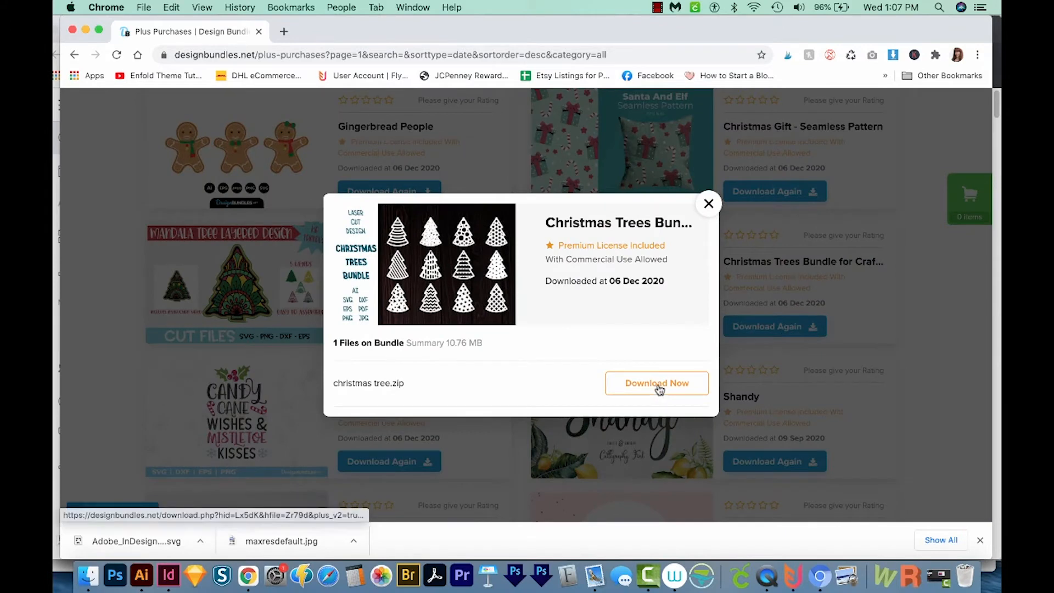
click(658, 387)
click(723, 357)
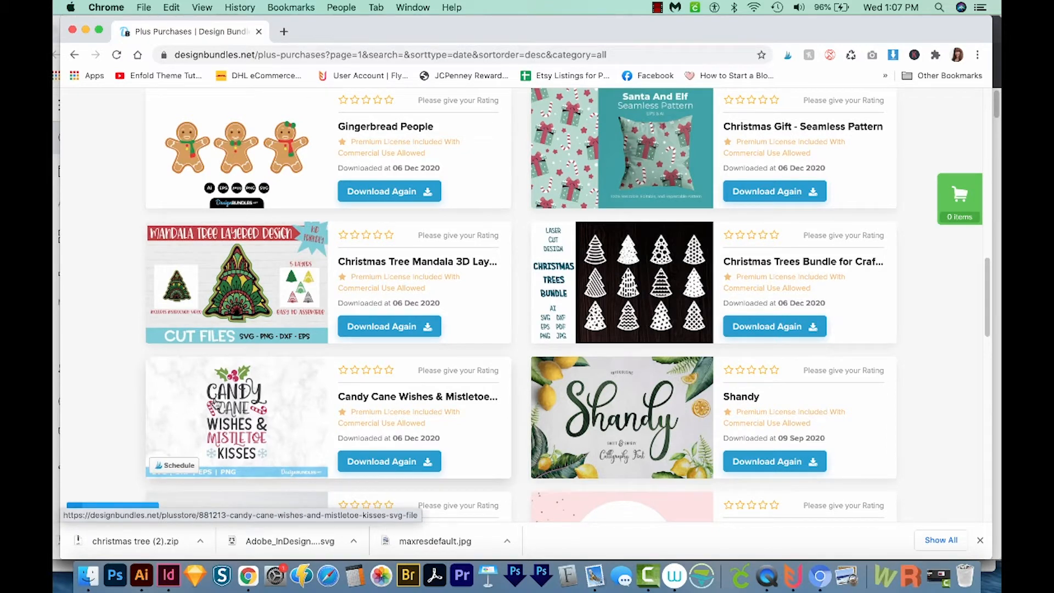
- Reveal the downloaded christmas tree (2).zip in Finder and unzip it
click(200, 542)
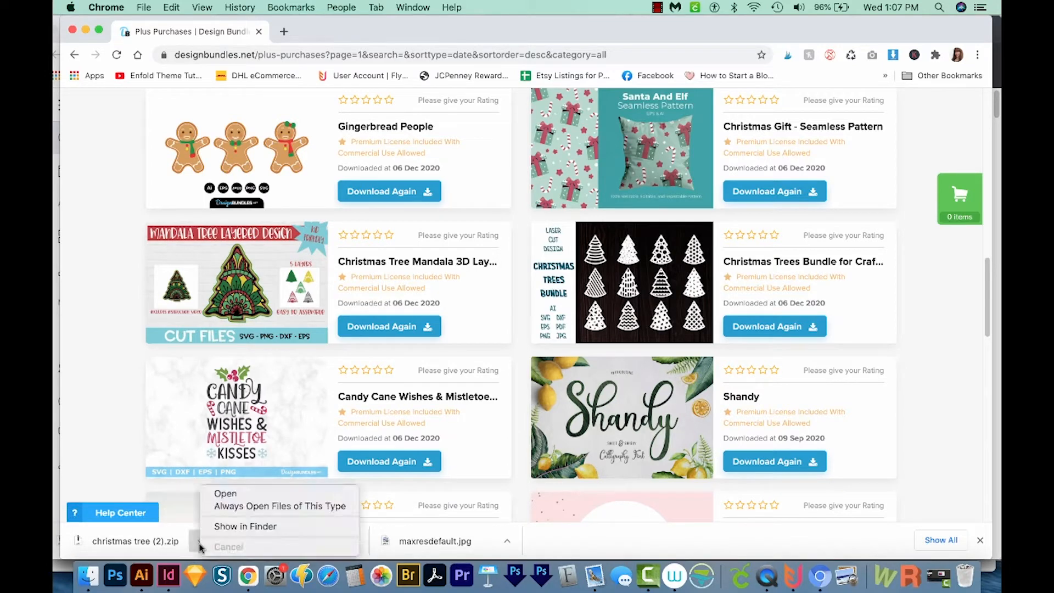
click(228, 527)
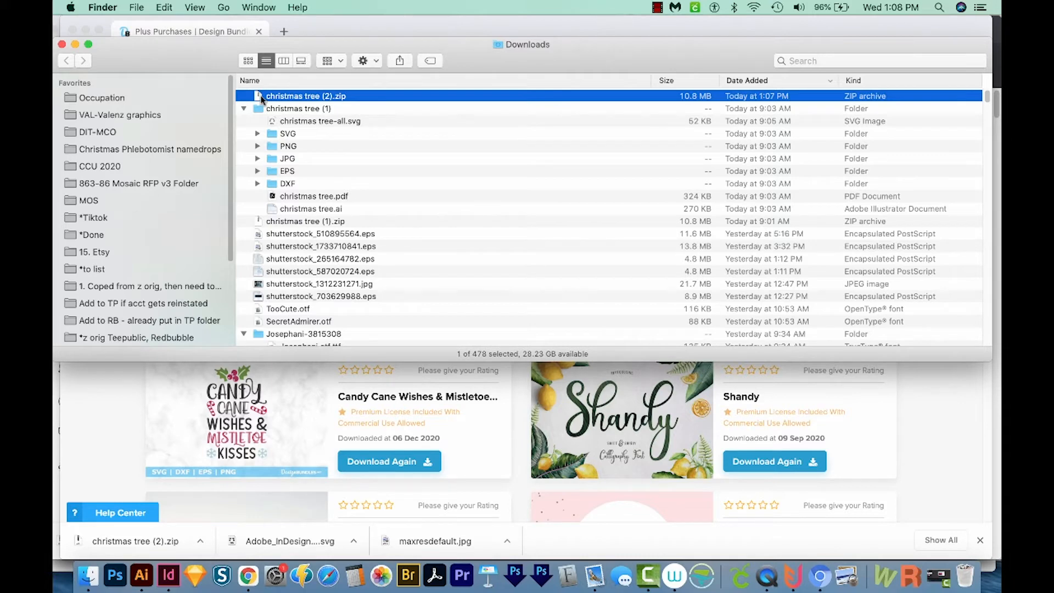
double_click(292, 96)
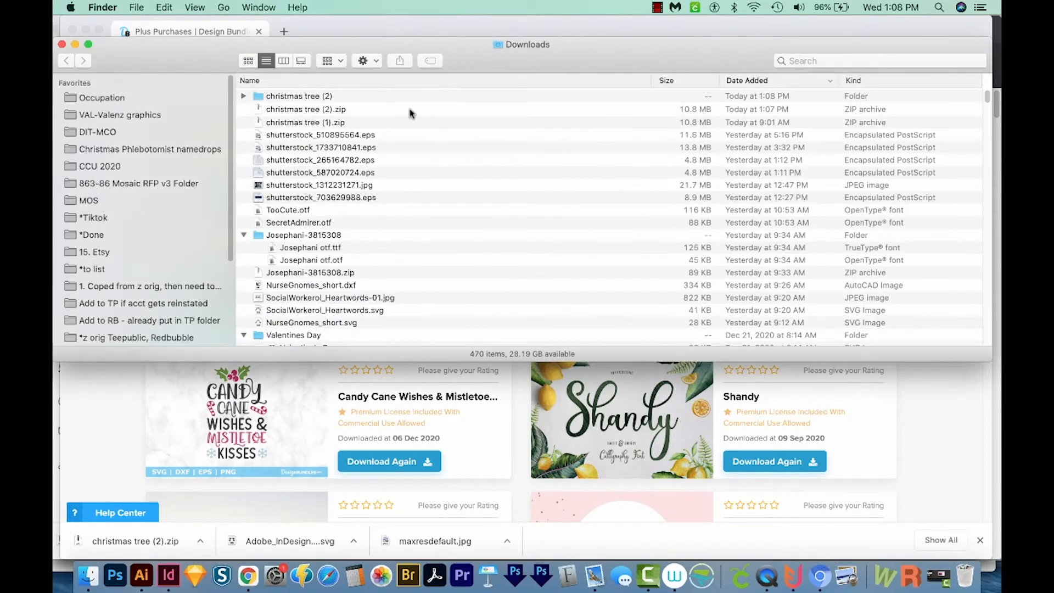
- Open the extracted christmas tree (2) folder and select christmas tree-all.svg
right_click(317, 109)
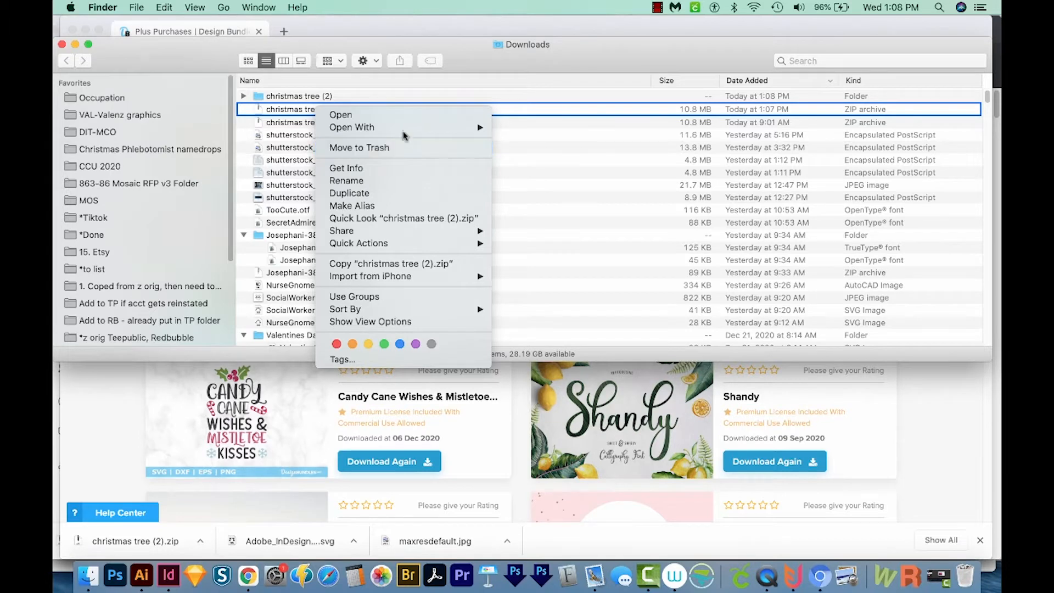
click(286, 112)
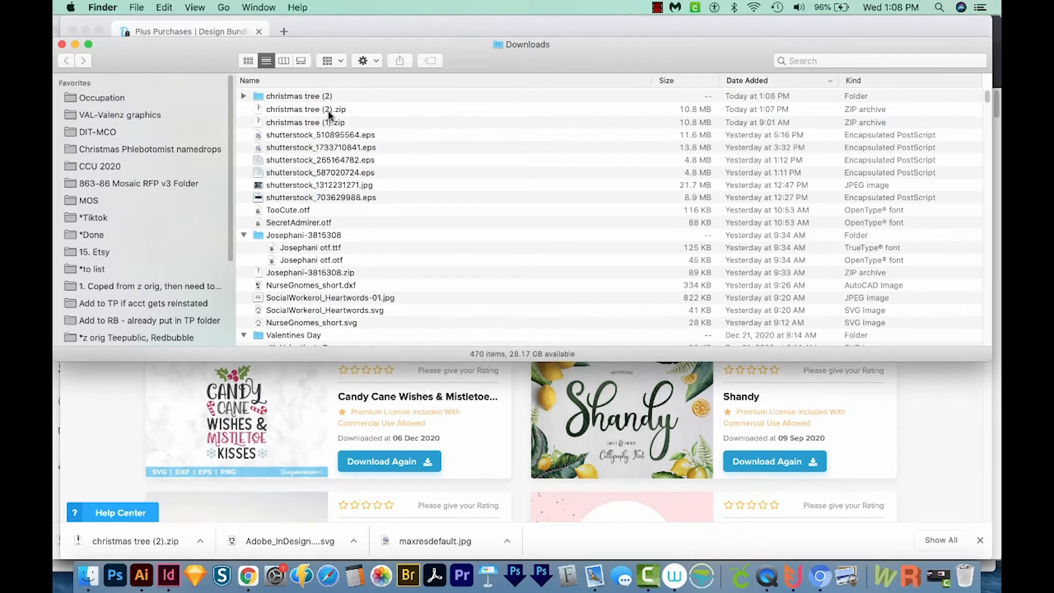
double_click(260, 96)
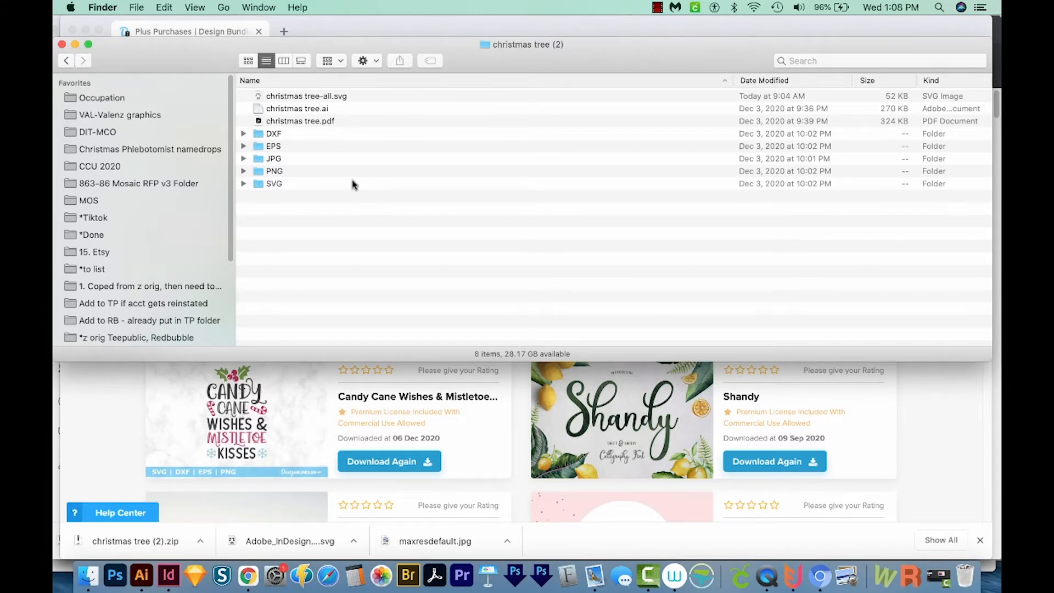
click(353, 96)
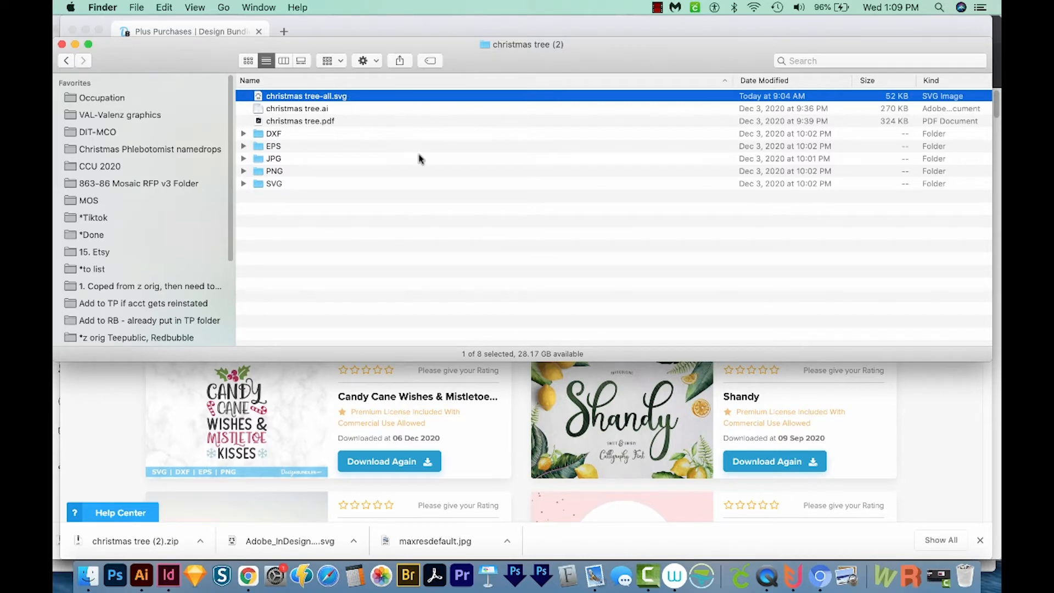
- Switch to Cricut Design Space and start a new project
click(740, 579)
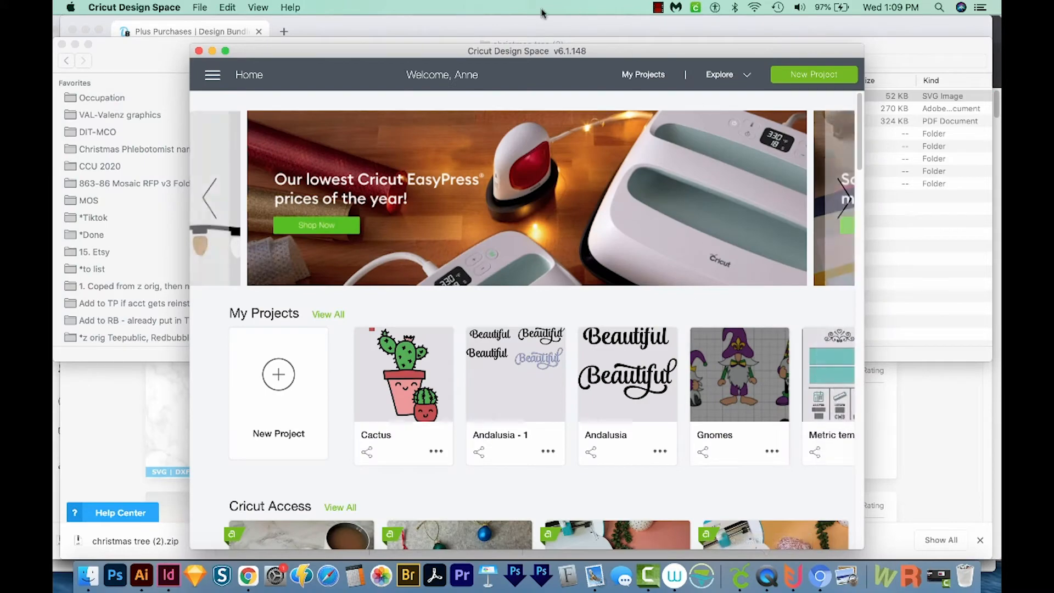
drag(522, 52, 655, 30)
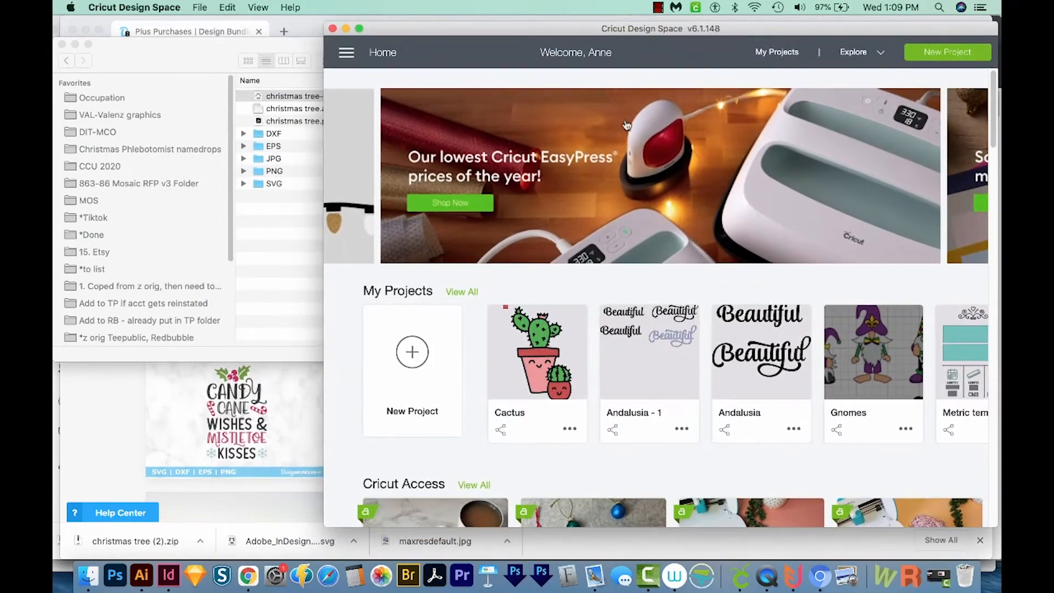
click(420, 358)
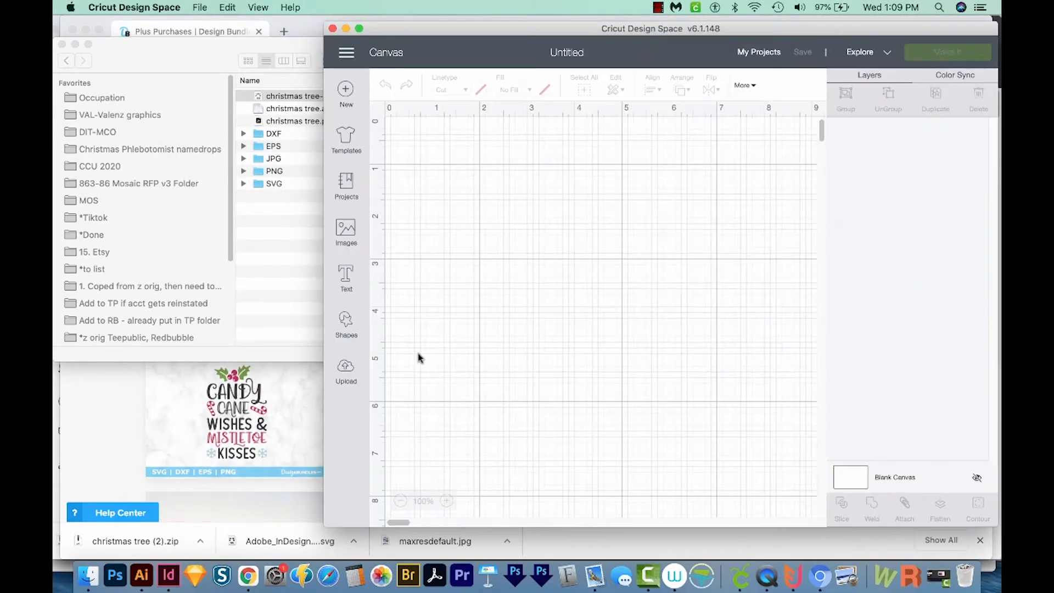
- Open Upload Image and try dragging christmas tree-all.svg from Finder onto the drop area
click(350, 372)
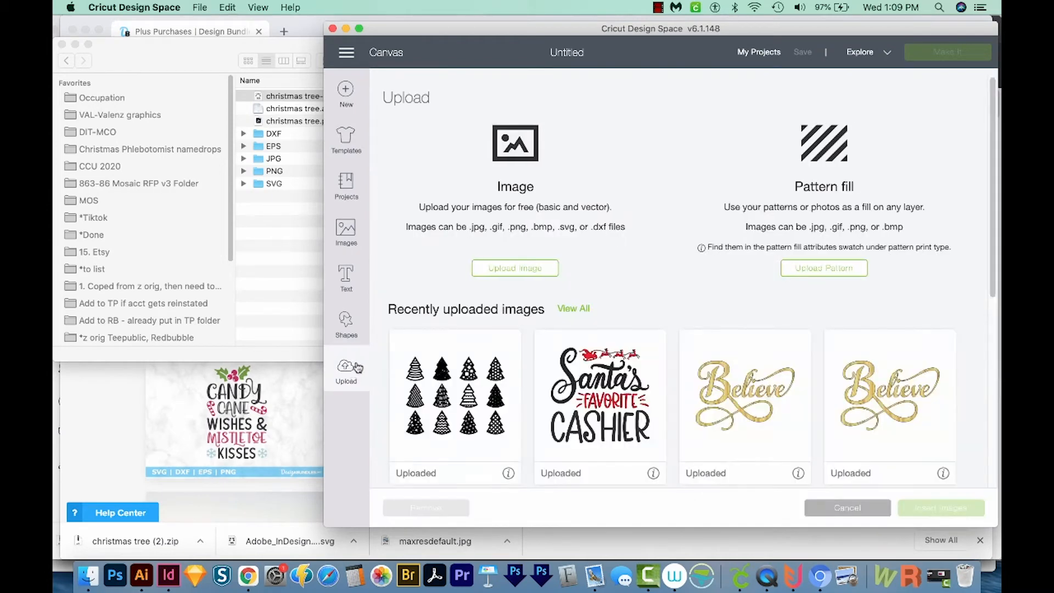
click(518, 269)
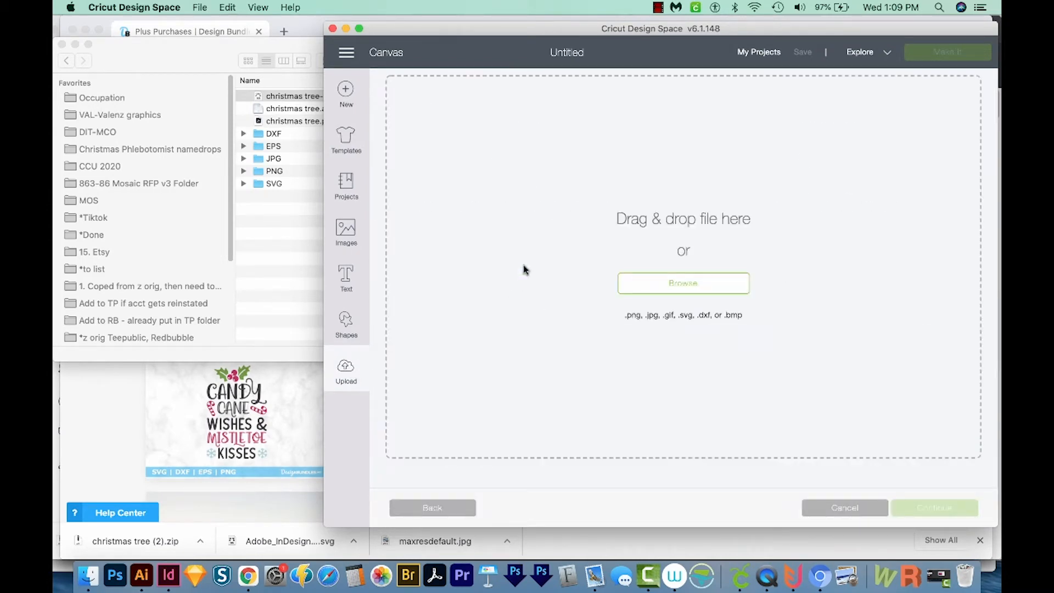
drag(193, 57, 111, 44)
click(112, 44)
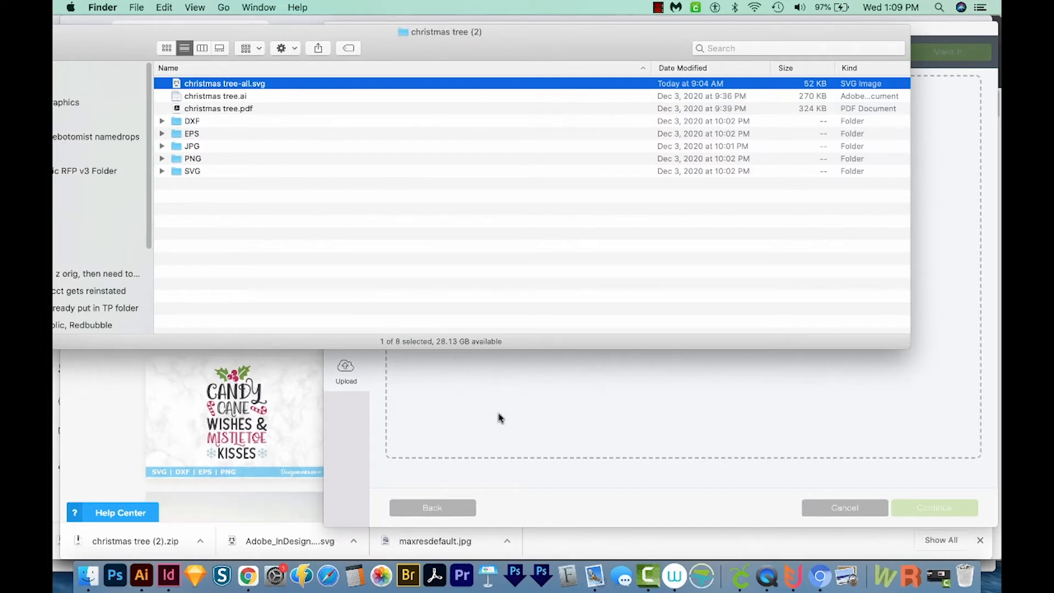
drag(196, 86, 377, 178)
click(493, 378)
- Browse to Downloads > christmas tree (2) and open christmas tree-all.svg for upload
click(704, 290)
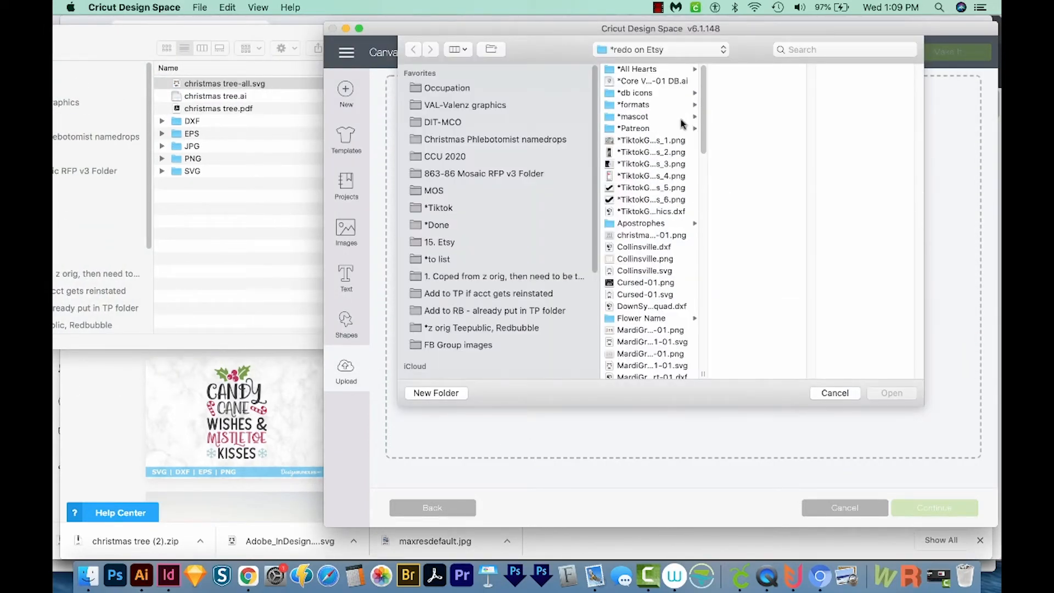
click(608, 86)
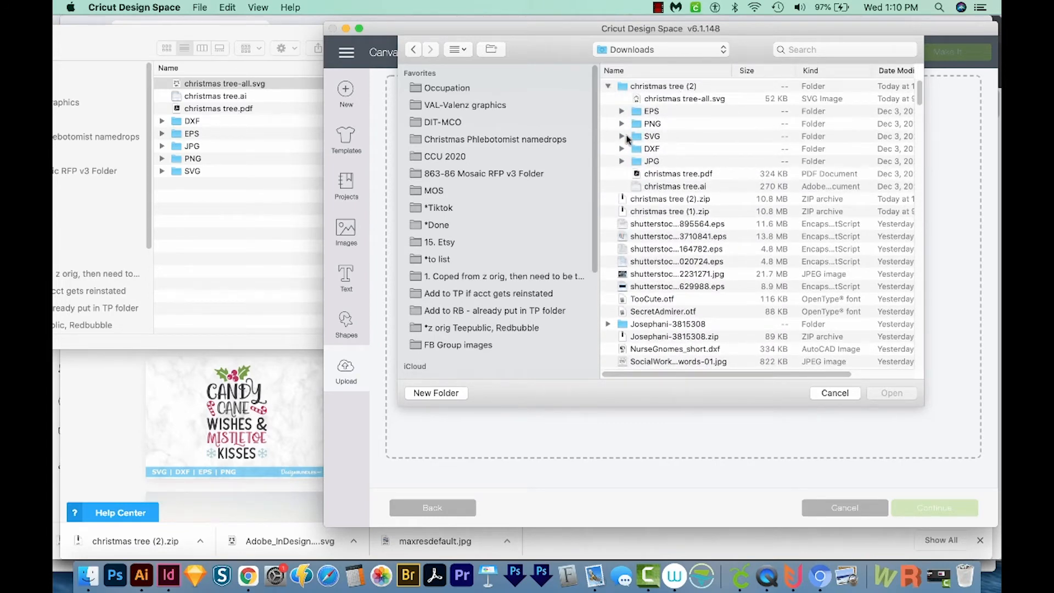
click(622, 136)
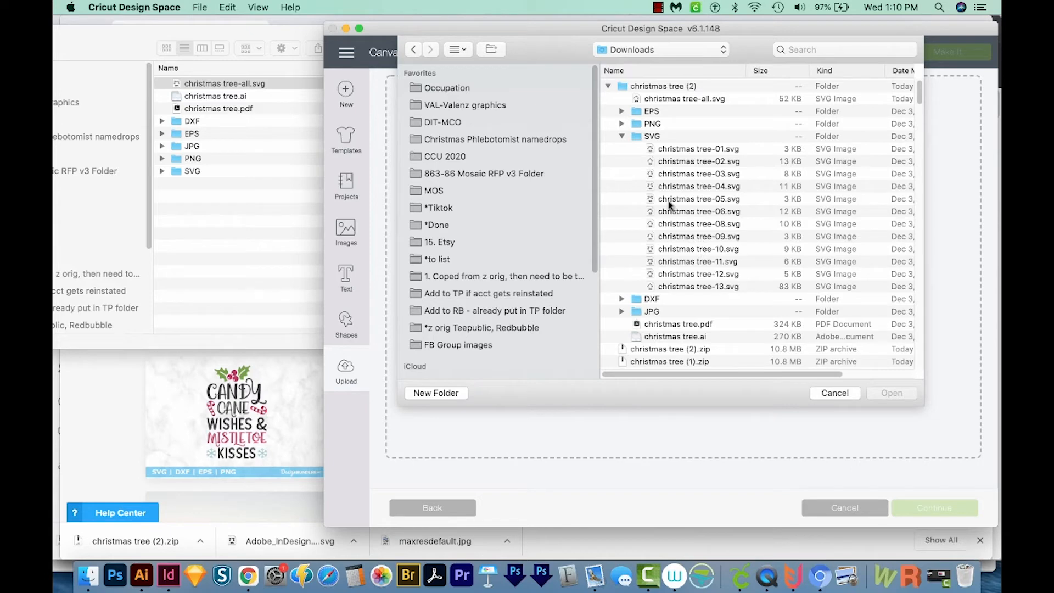
click(671, 102)
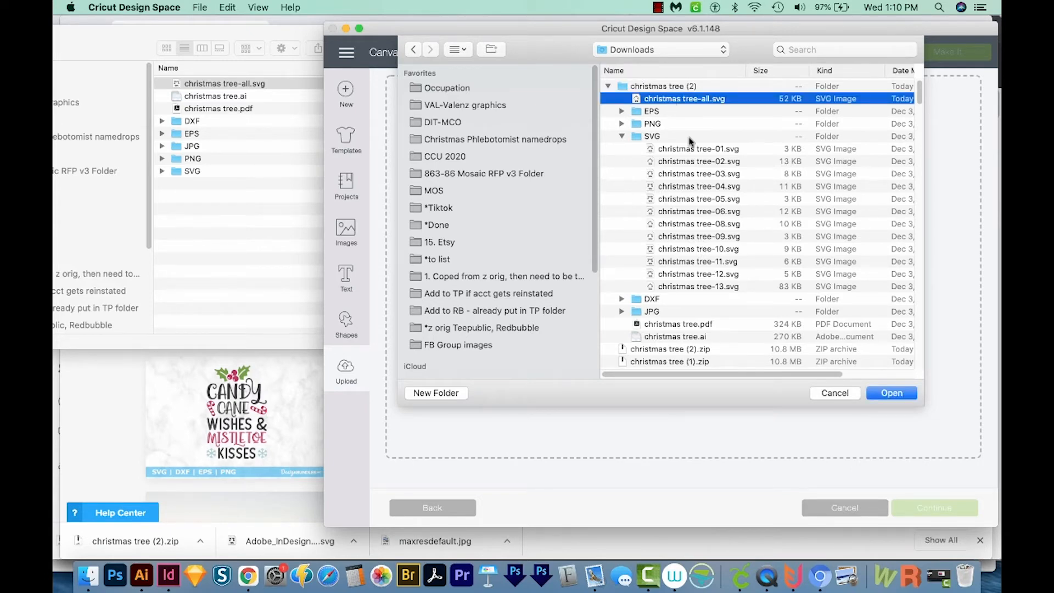
click(895, 394)
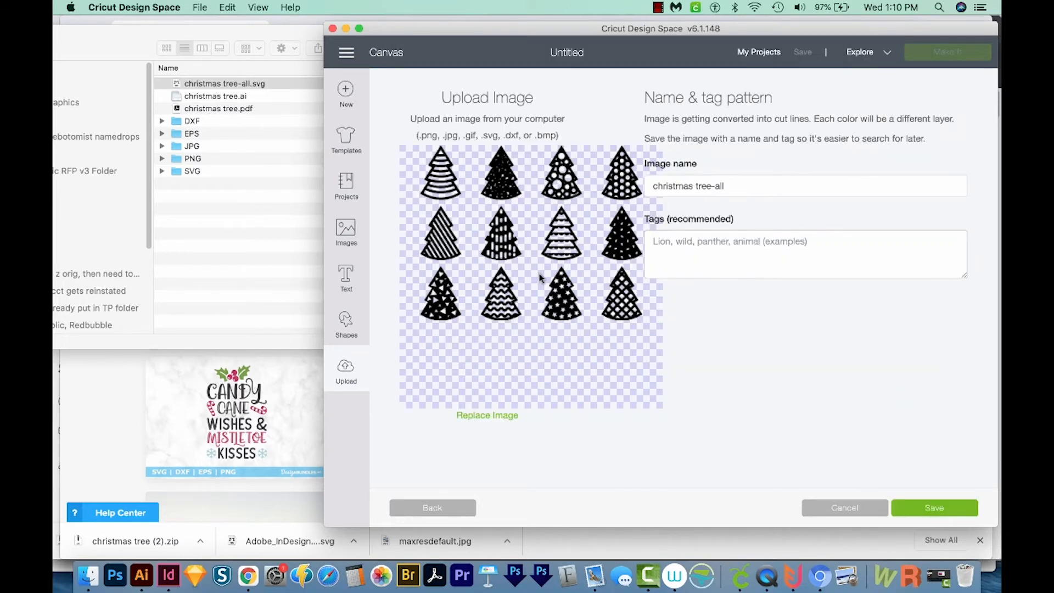
- Save the uploaded christmas tree-all image and insert it onto the canvas
click(935, 511)
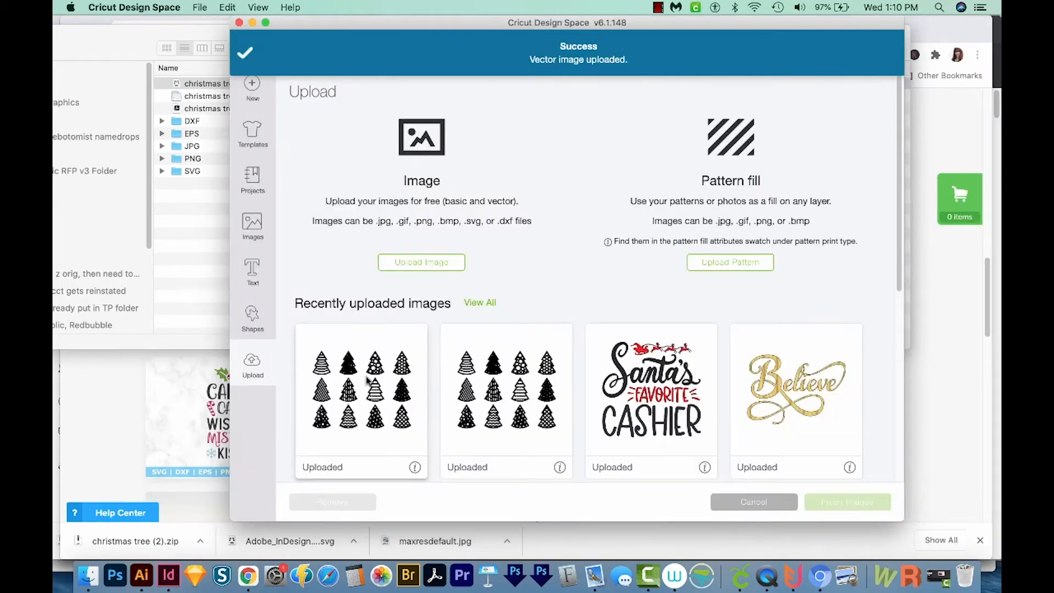
click(366, 382)
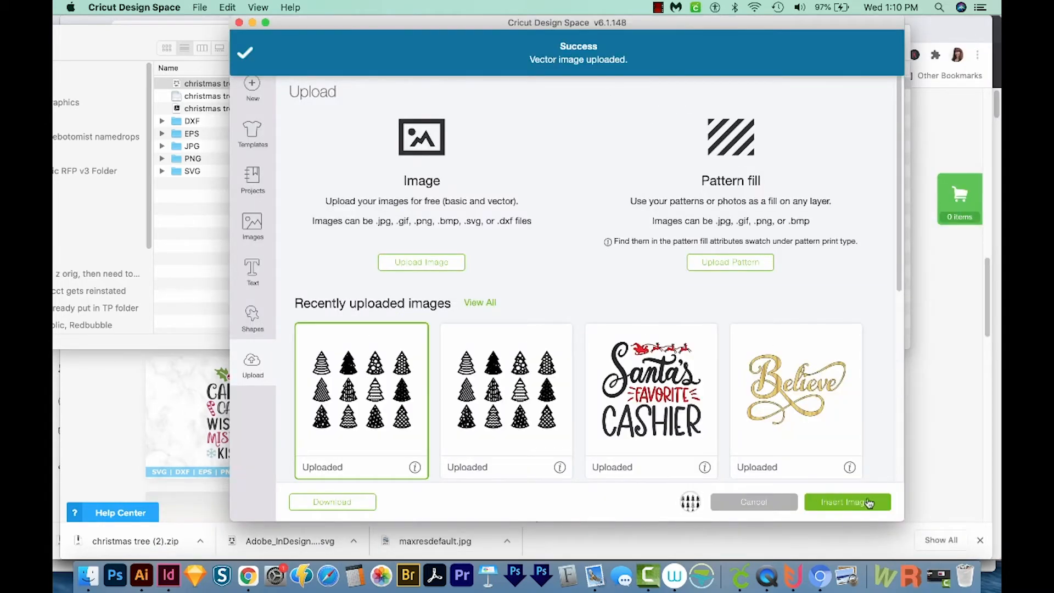
click(847, 501)
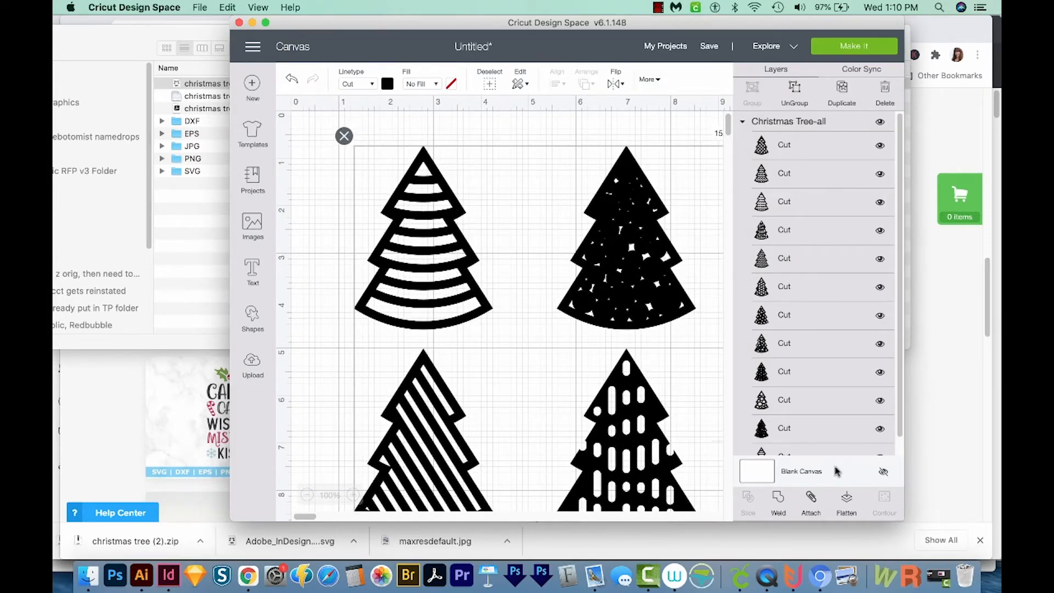
- Ungroup the inserted Christmas tree set into separate tree layers
click(308, 496)
click(307, 496)
click(308, 496)
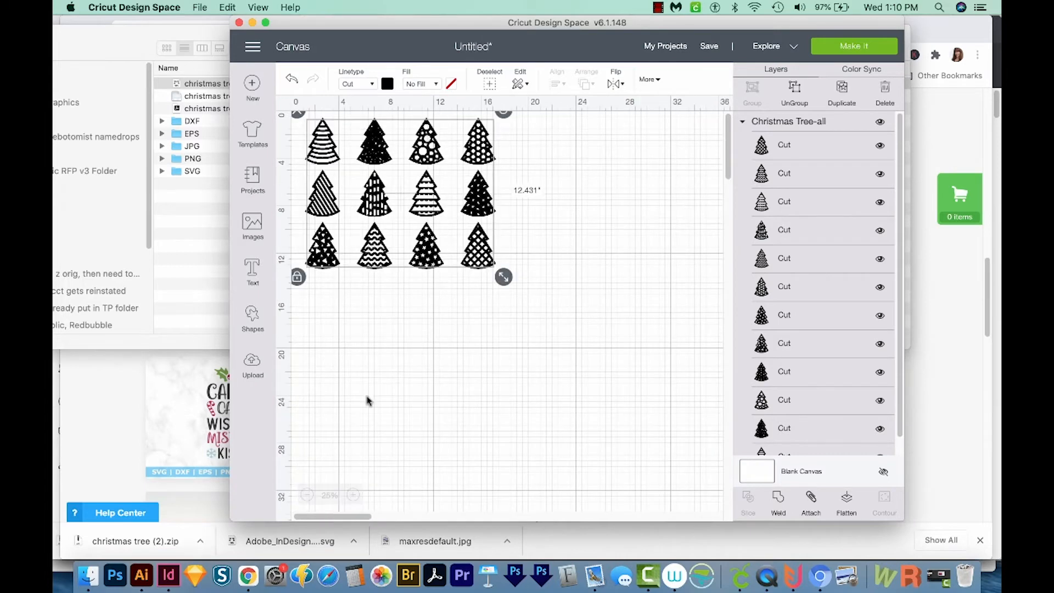
double_click(399, 23)
click(264, 162)
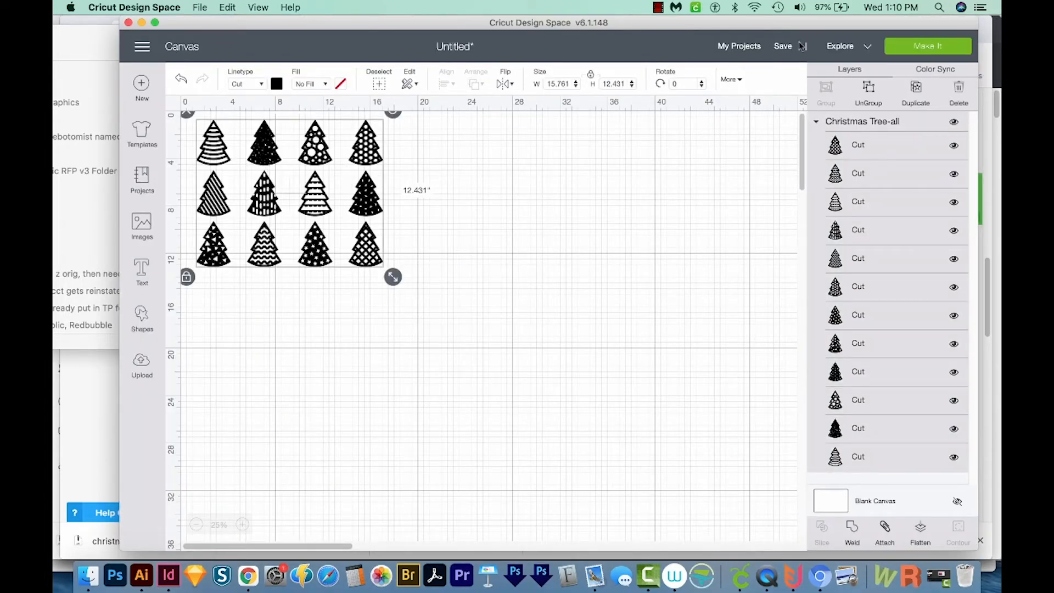
click(870, 94)
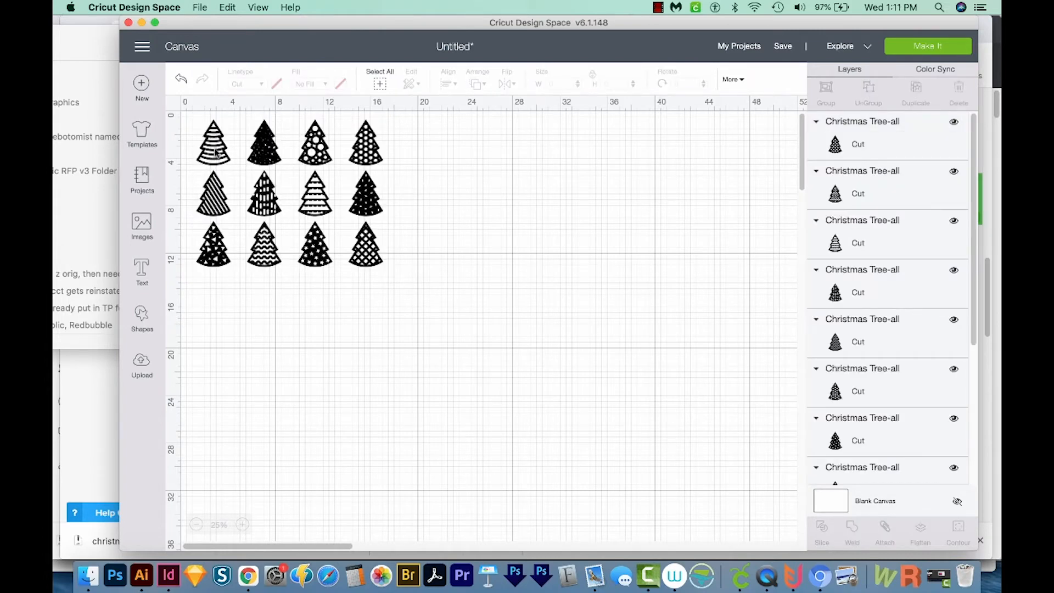
- Cut the top-left, top-right and third bottom-row trees from the set
click(216, 153)
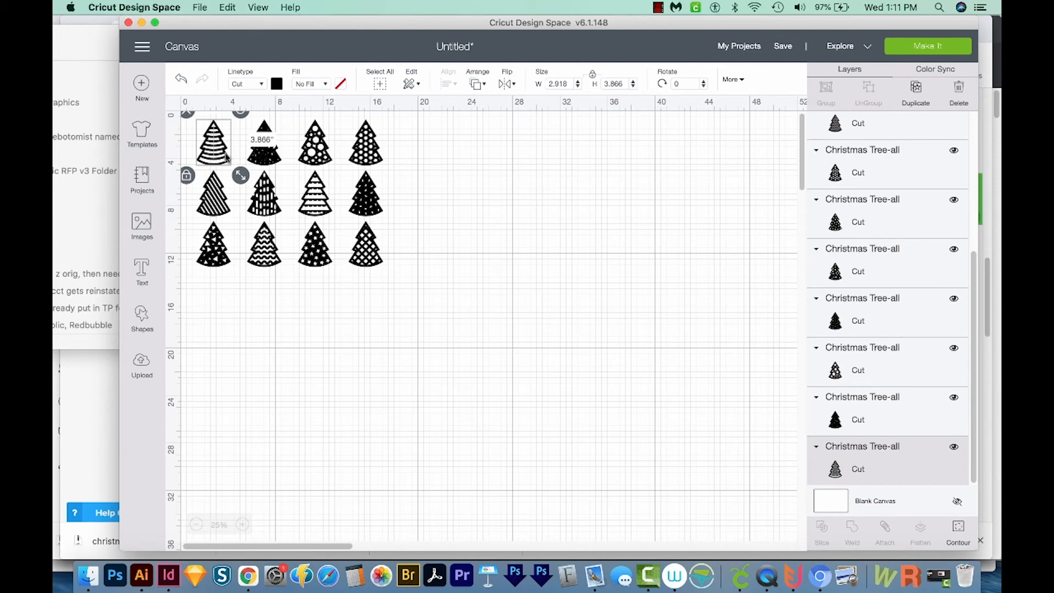
shift+click(365, 156)
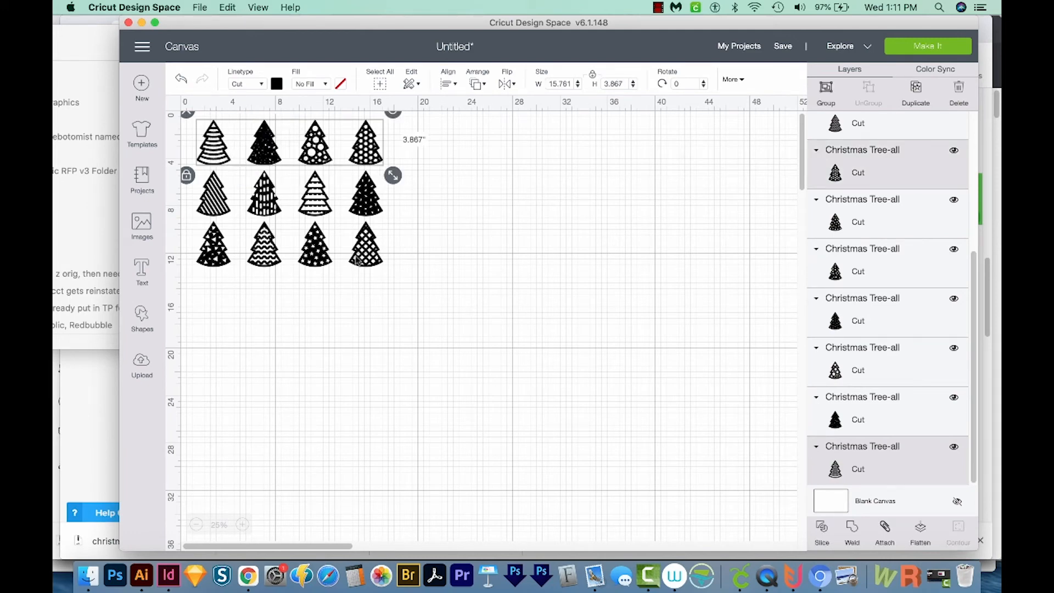
shift+click(320, 258)
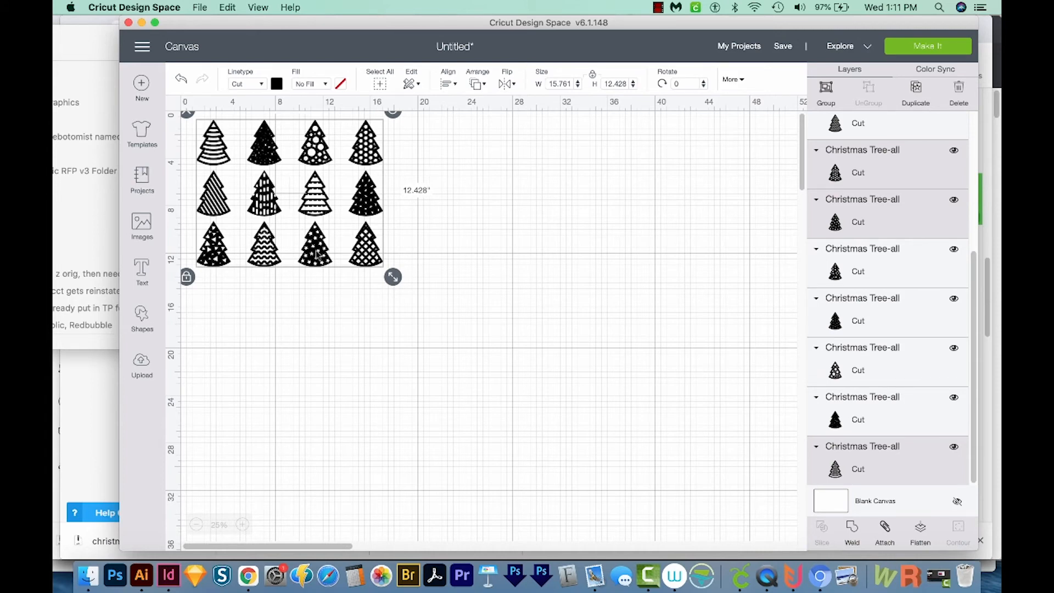
key(Delete)
- Delete all remaining trees and paste the three cut trees back onto the canvas
drag(463, 124, 200, 358)
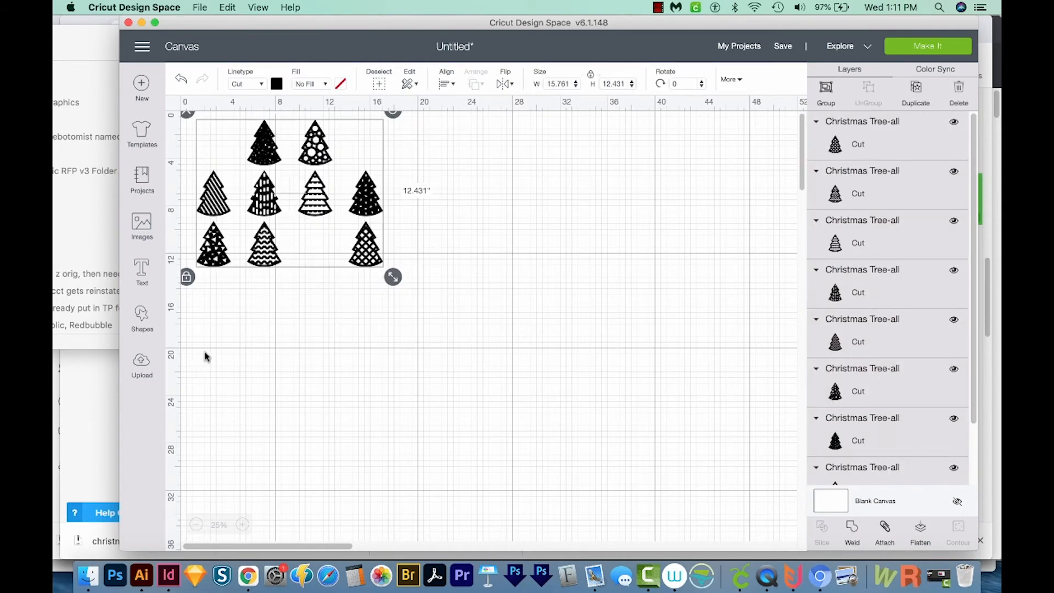
key(Delete)
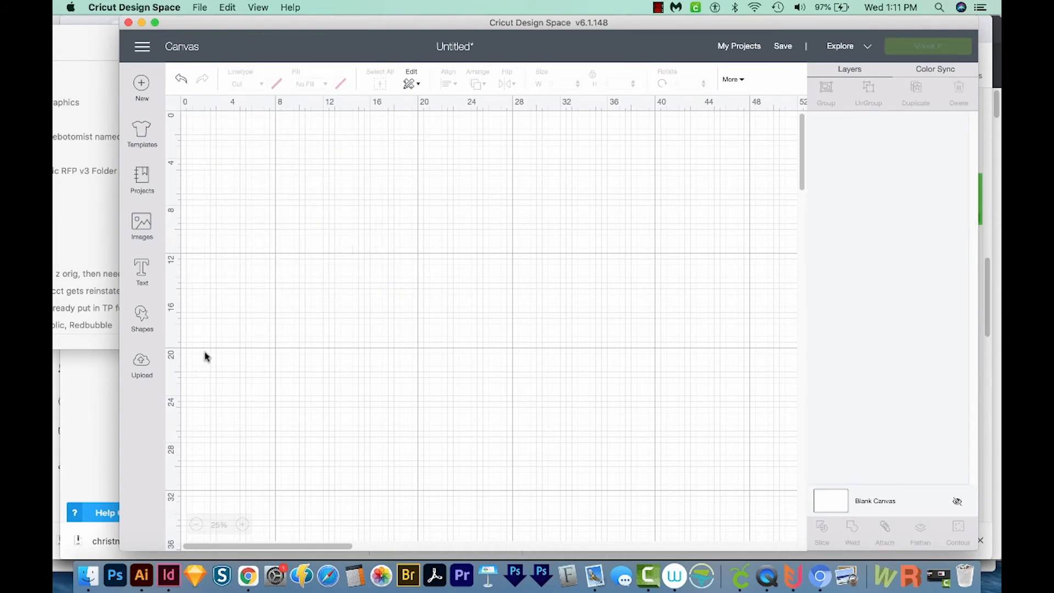
key(super+v)
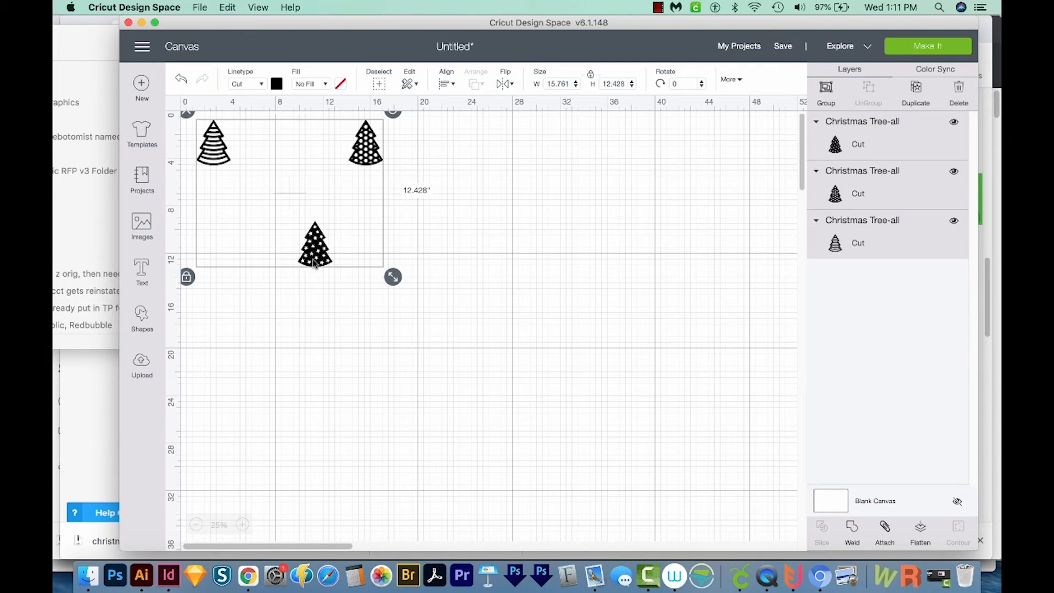
- Arrange the three trees side by side in a row near the top of the canvas
drag(315, 262, 336, 287)
click(478, 244)
drag(373, 183, 292, 183)
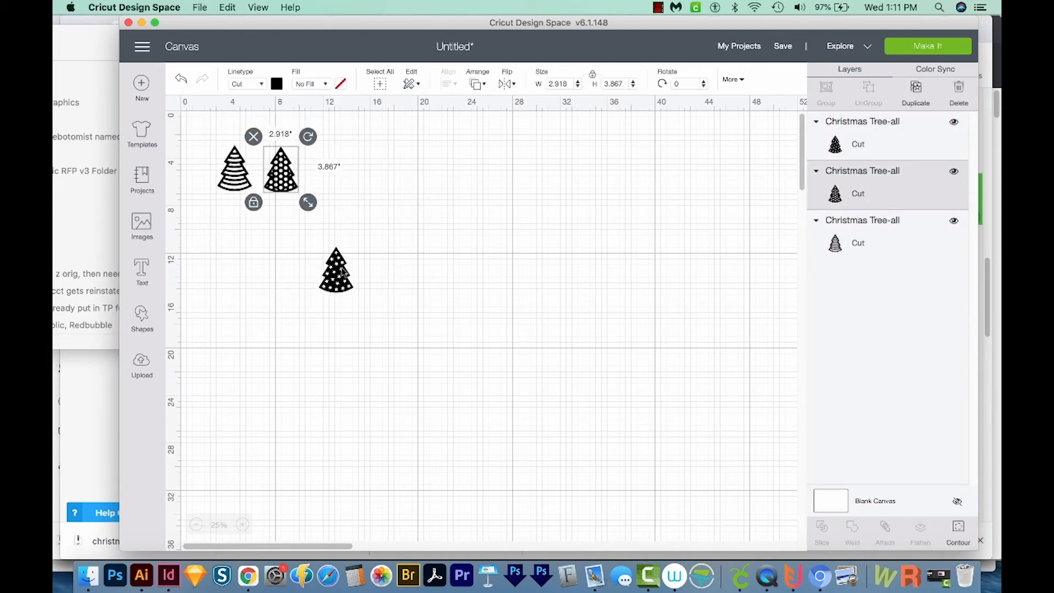
drag(336, 270, 325, 170)
- Scale all three trees up together and move the star tree closer beside the dotted tree
key(super+a)
drag(354, 203, 528, 284)
click(340, 235)
drag(340, 235, 338, 239)
drag(450, 244, 402, 245)
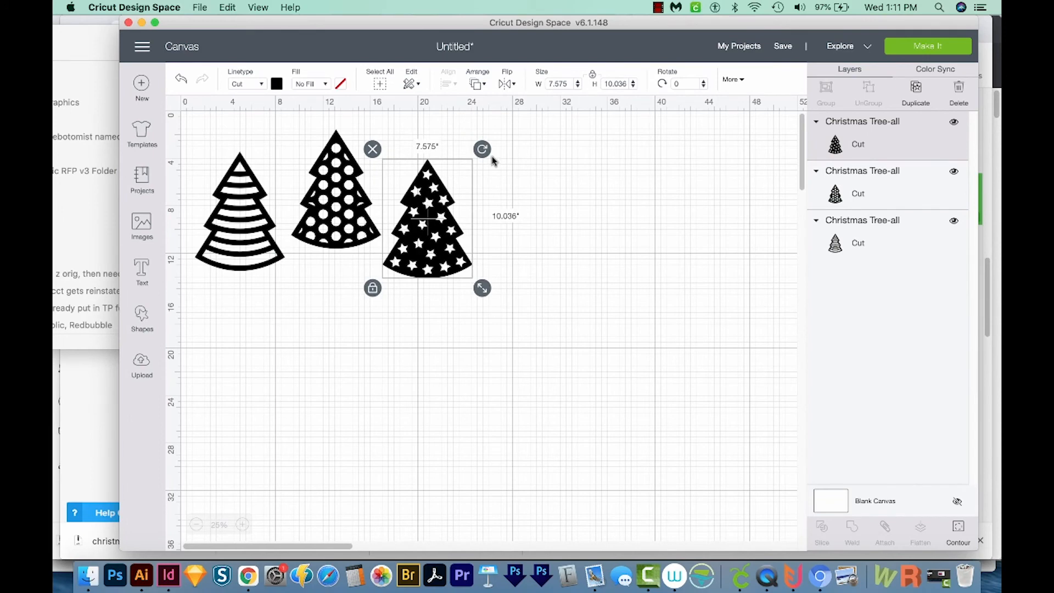
- Tilt the star tree slightly and adjust the rotation of the striped tree
drag(481, 150, 487, 169)
click(197, 225)
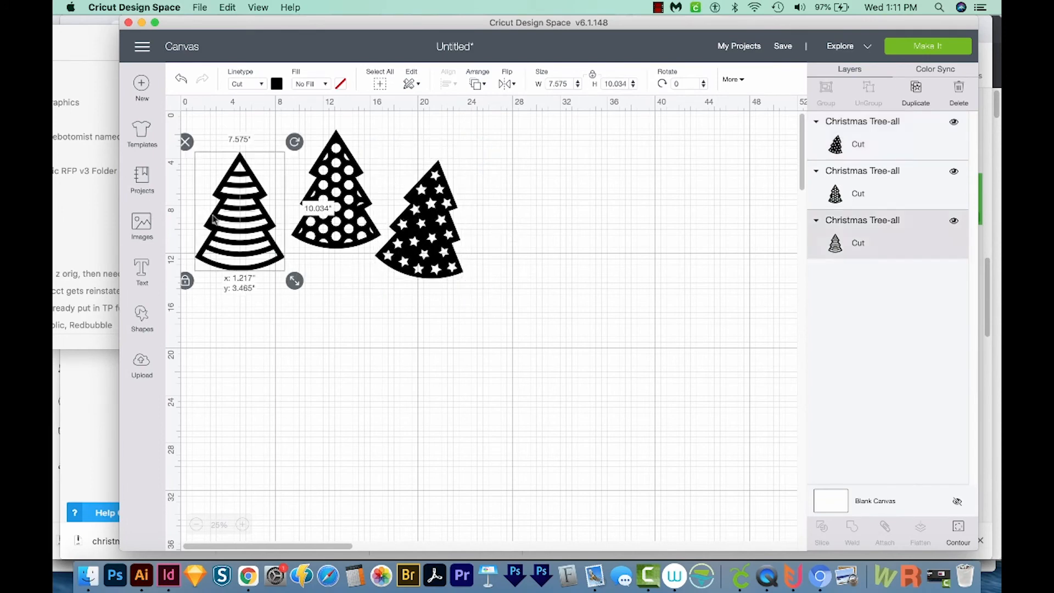
drag(295, 139, 292, 139)
- Select all three trees, attach them together, and resize the attached set to about 10.98 × 6.34 in
key(super+a)
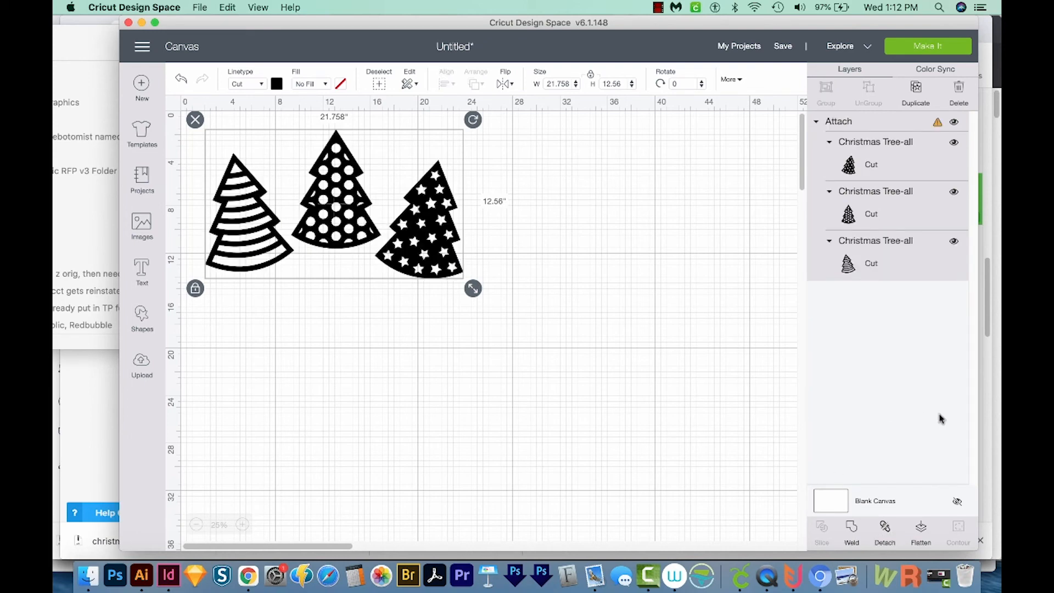
click(939, 45)
click(549, 315)
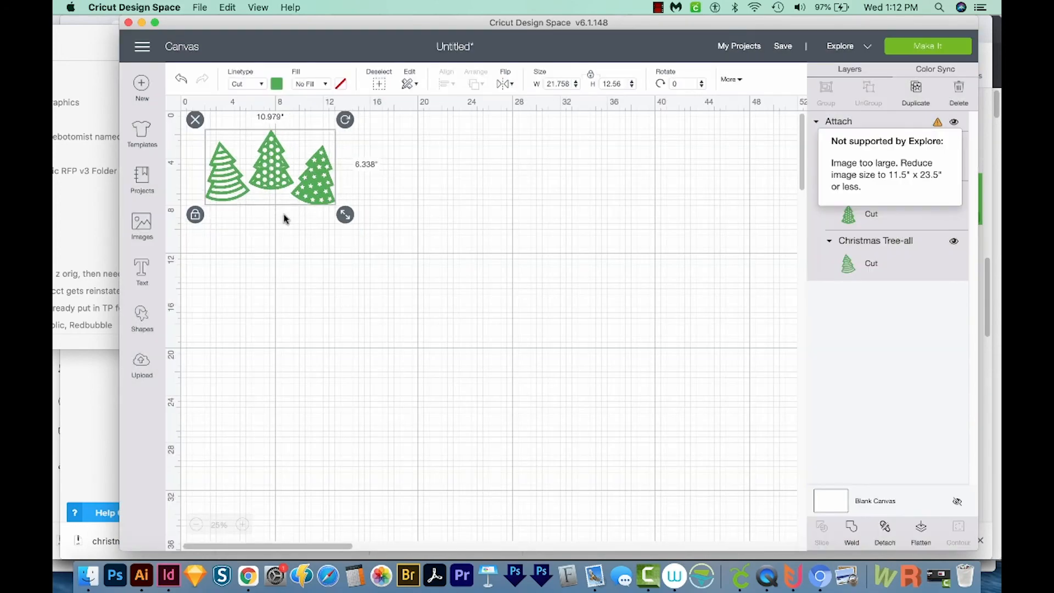
- Scale the attached trees down to about 9.0 × 5.2 in
click(243, 525)
click(242, 525)
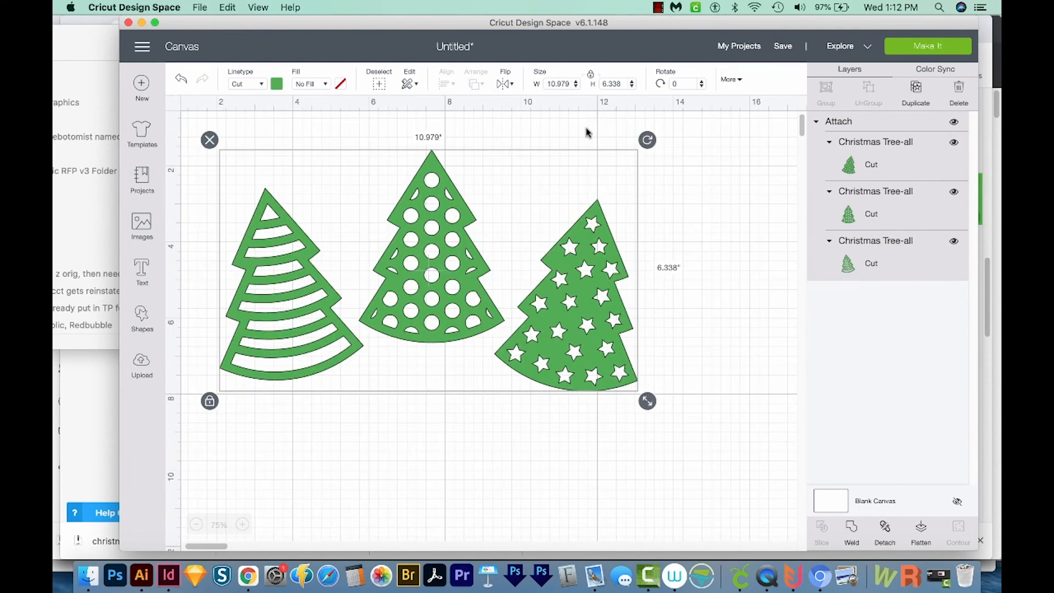
drag(647, 401, 558, 360)
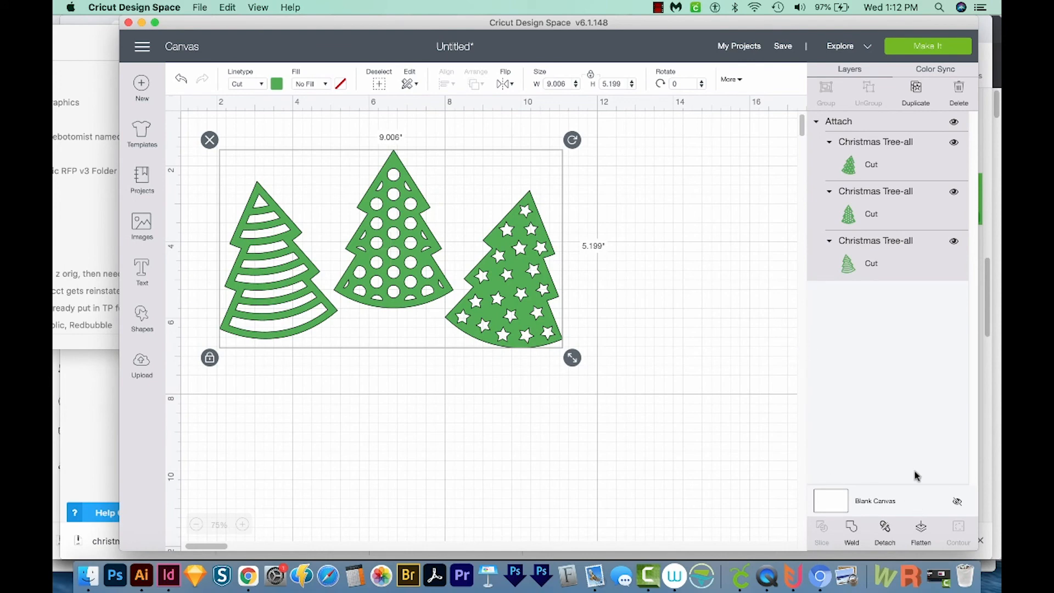
- Preview the attached trees on the cutting mat, then close the Design Space window
click(929, 49)
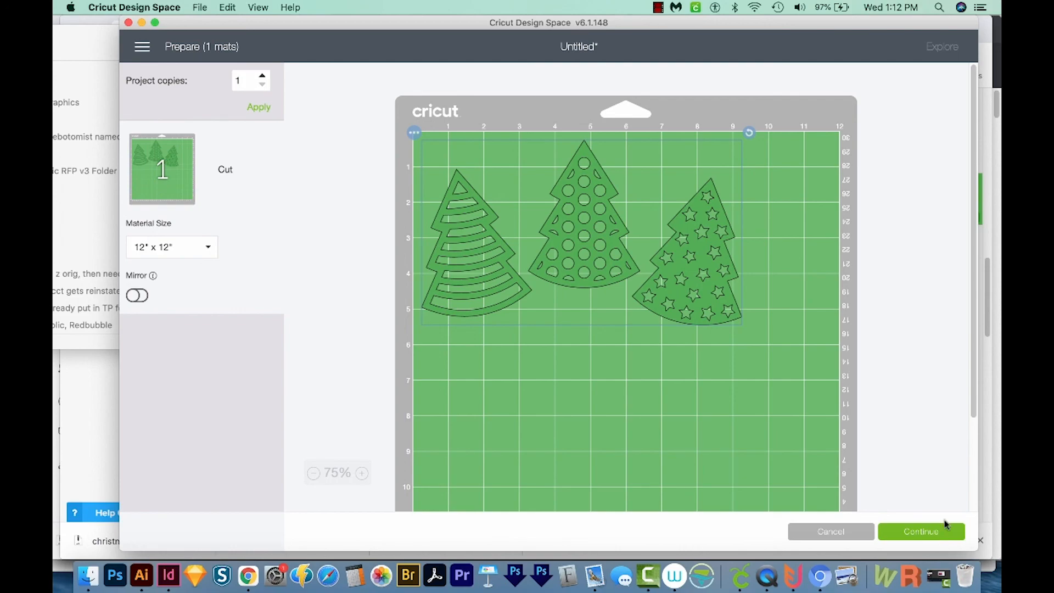
key(super+w)
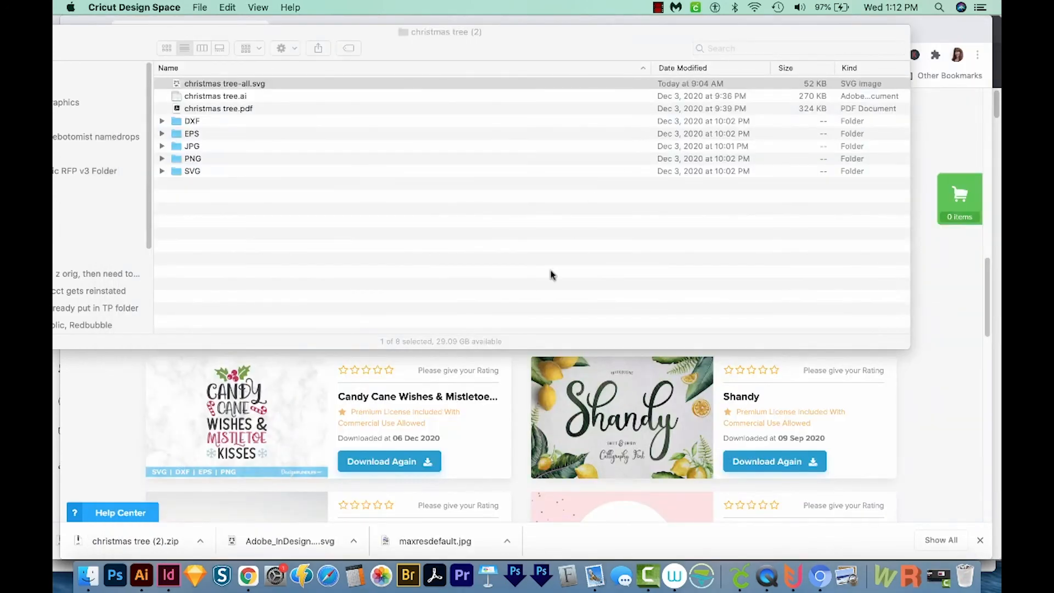
click(448, 60)
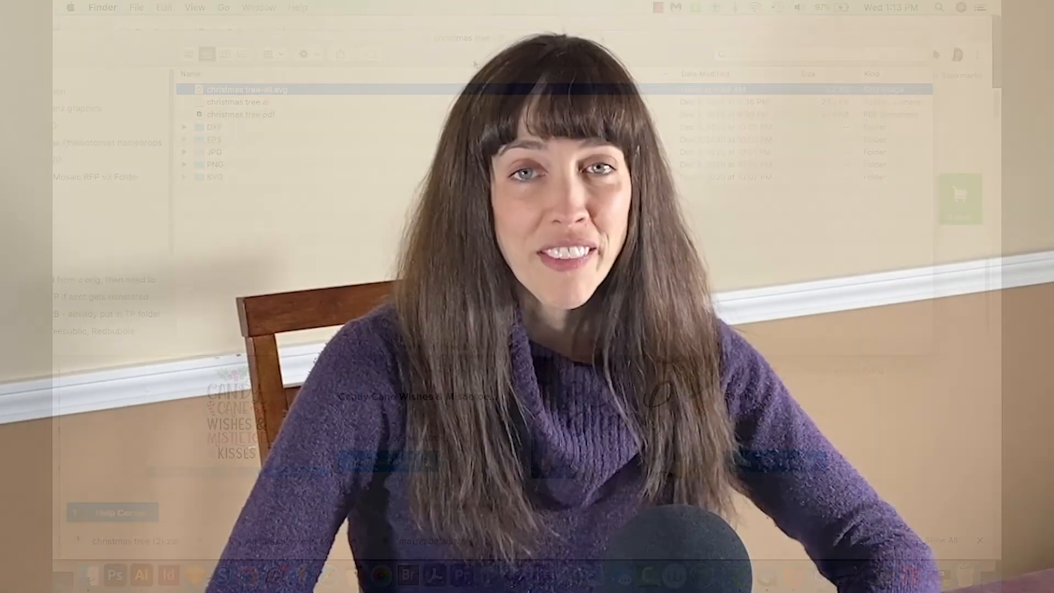